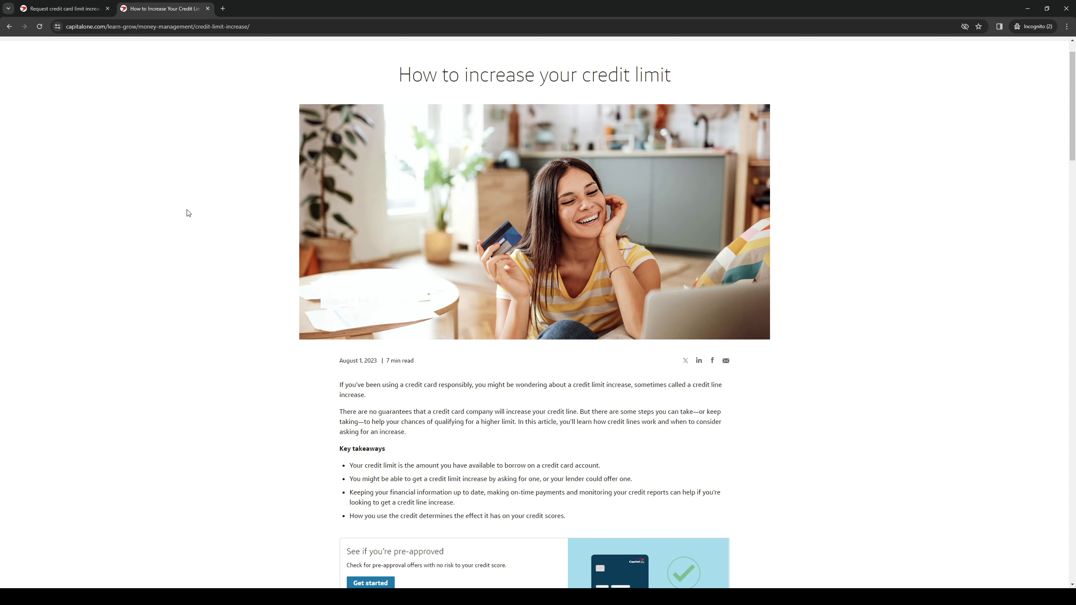
pyautogui.scroll(-3, 187, 210)
pyautogui.click(66, 11)
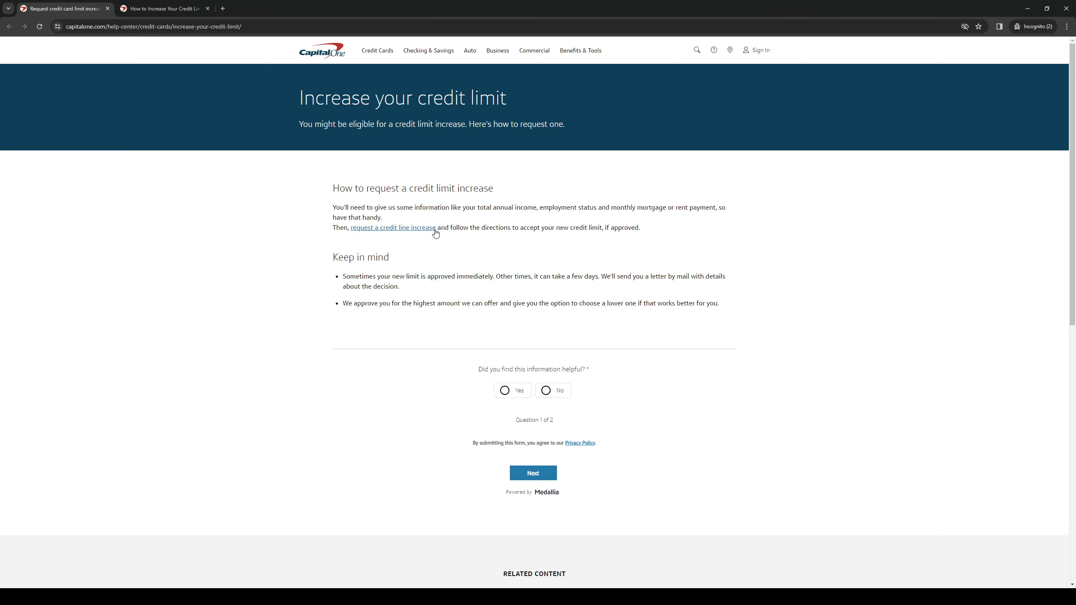
# - Open 'request a credit line increase' as a Sign In page in a new tab and preview it
pyautogui.middleClick(395, 233)
pyautogui.click(174, 8)
pyautogui.click(82, 8)
# - Highlight 'total annual income' in the article, recheck the Sign In tab, then return to the article
pyautogui.moveTo(477, 207); pyautogui.dragTo(537, 208)
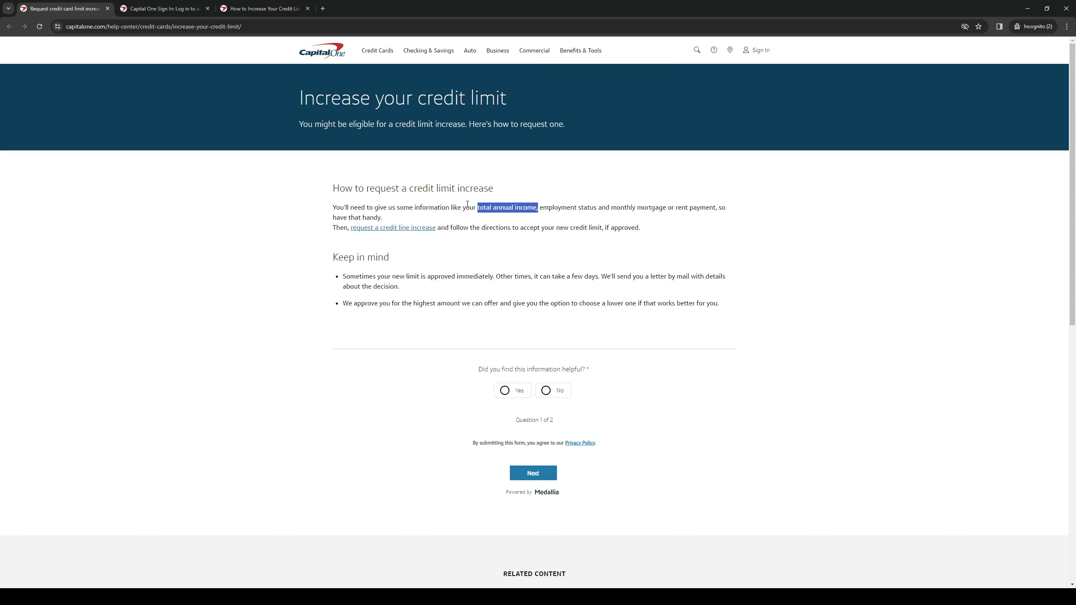
pyautogui.click(261, 262)
pyautogui.click(173, 10)
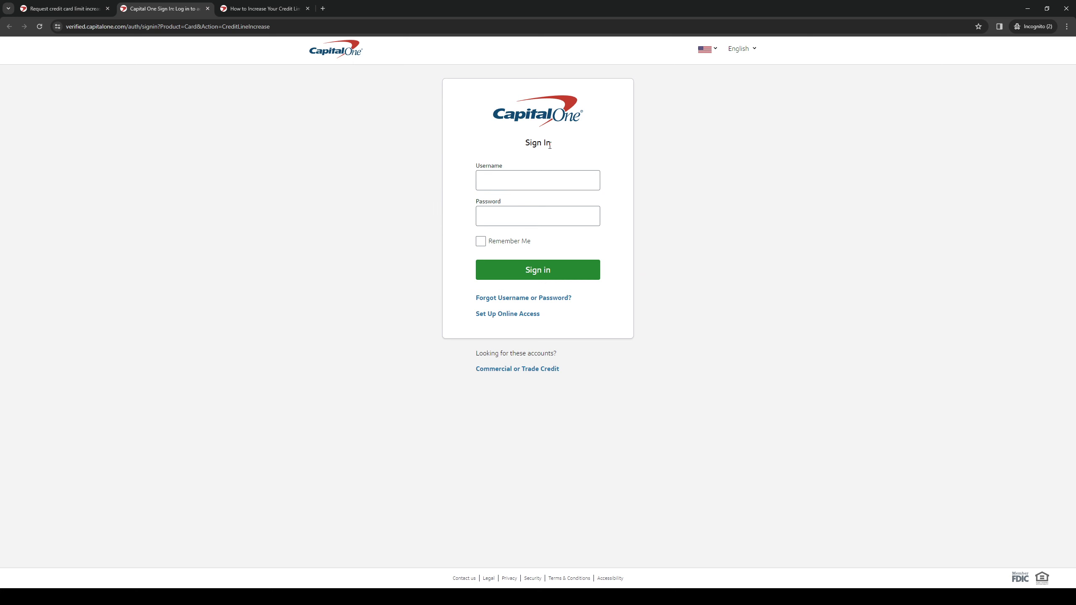
pyautogui.click(261, 8)
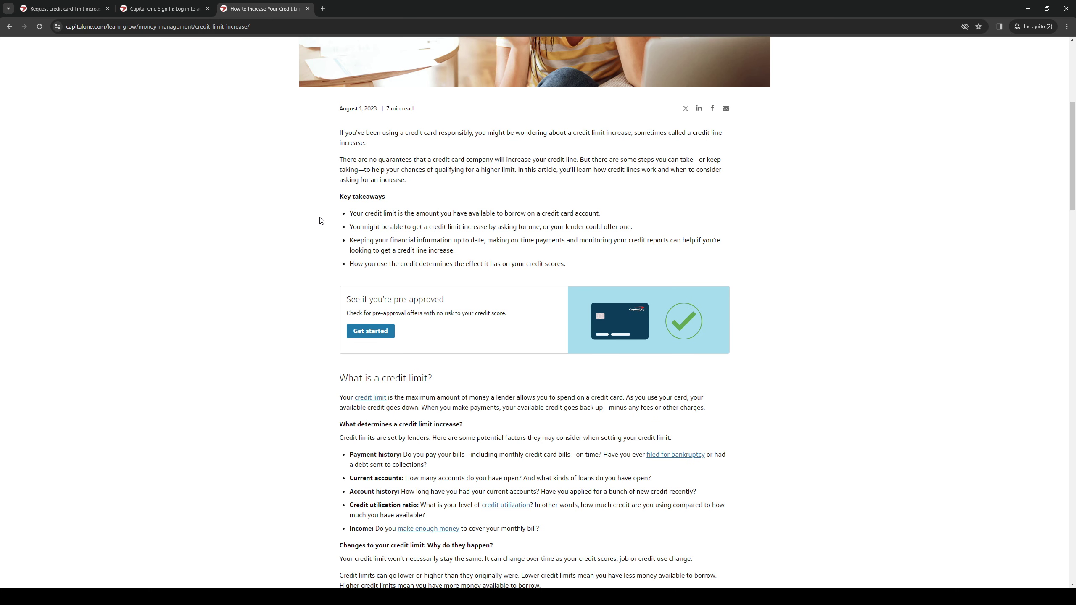
pyautogui.scroll(-3, 320, 223)
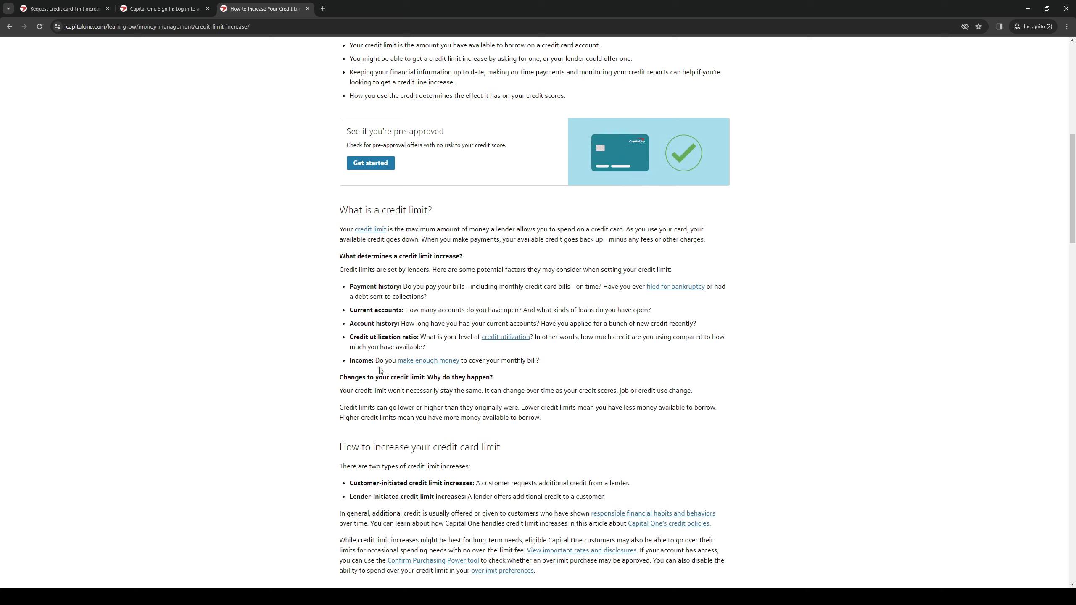
pyautogui.scroll(-2, 326, 361)
pyautogui.scroll(-1, 380, 360)
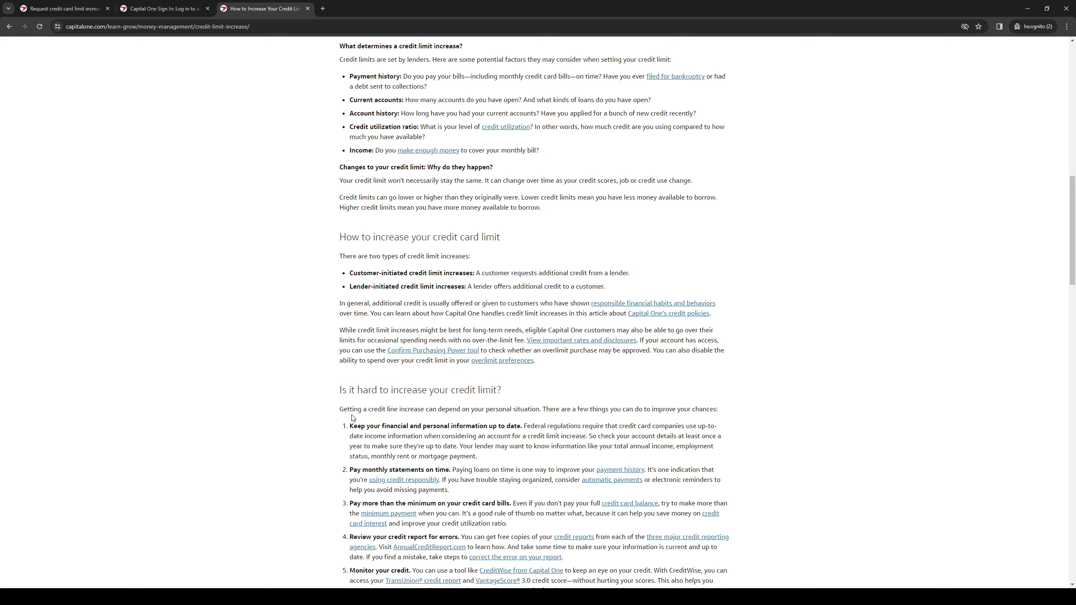
pyautogui.scroll(-2, 295, 393)
pyautogui.scroll(-1, 294, 393)
pyautogui.scroll(-2, 292, 387)
pyautogui.scroll(-2, 292, 388)
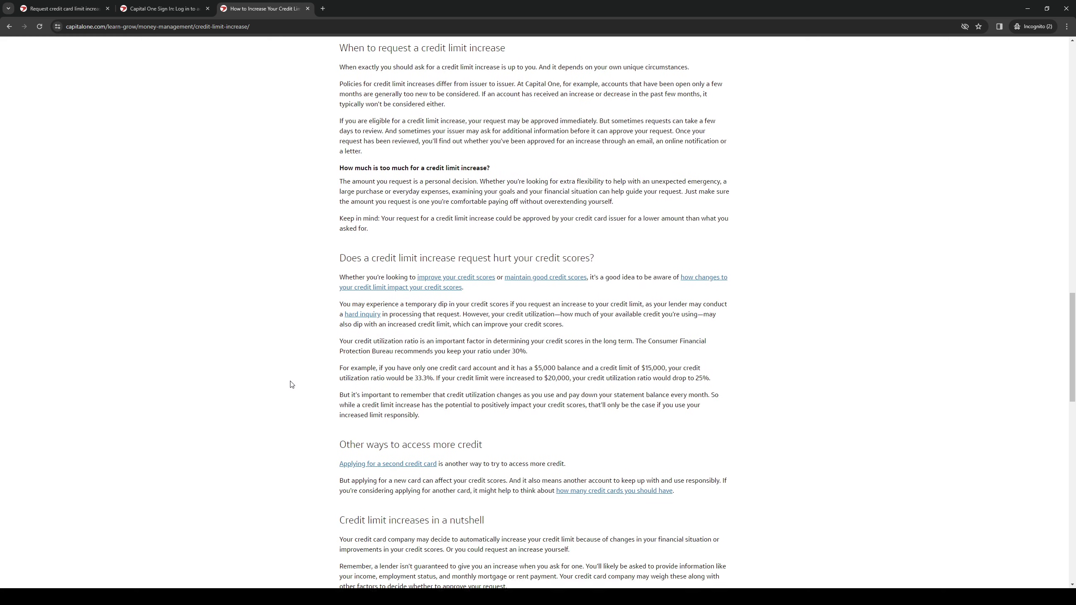
pyautogui.scroll(-2, 290, 382)
pyautogui.scroll(-2, 290, 379)
pyautogui.scroll(1, 282, 382)
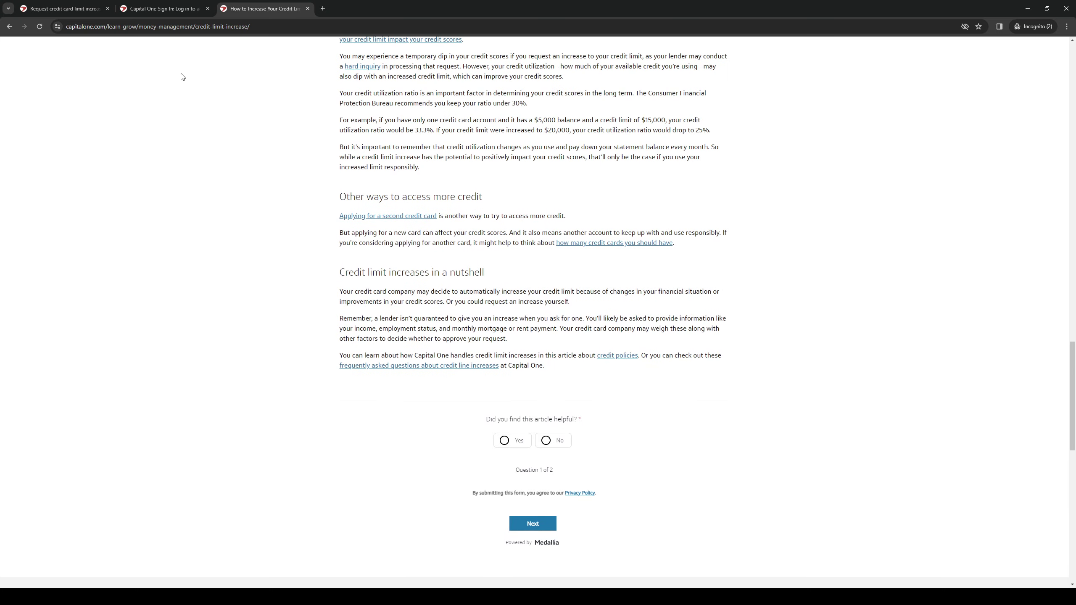
# - Close the Sign In tab and return to the article's tips on easing a credit limit increase
pyautogui.click(186, 10)
pyautogui.click(206, 9)
pyautogui.click(60, 10)
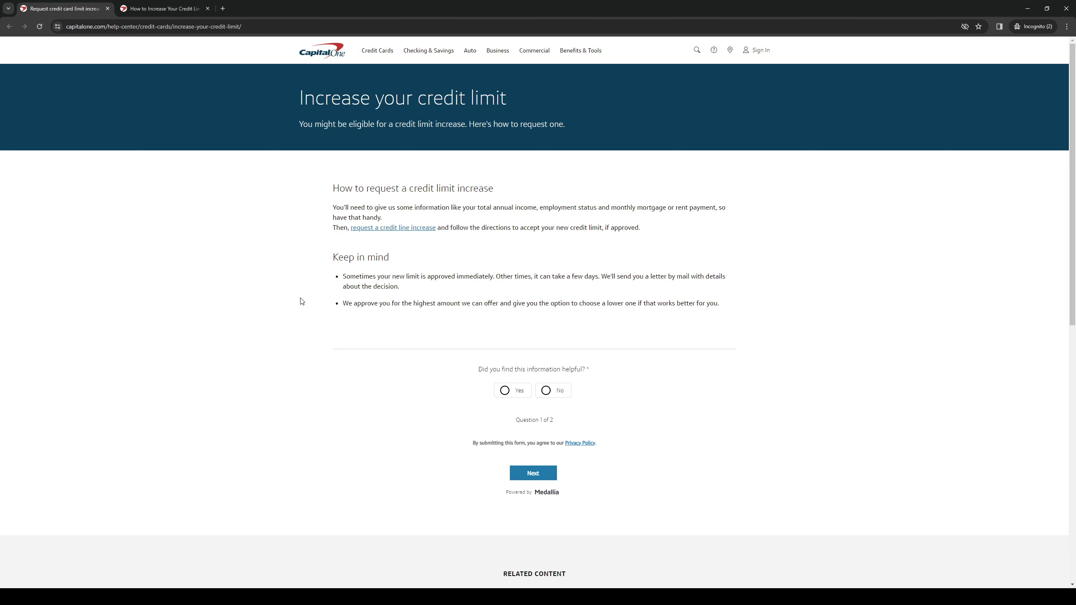
pyautogui.click(192, 8)
pyautogui.scroll(3, 329, 211)
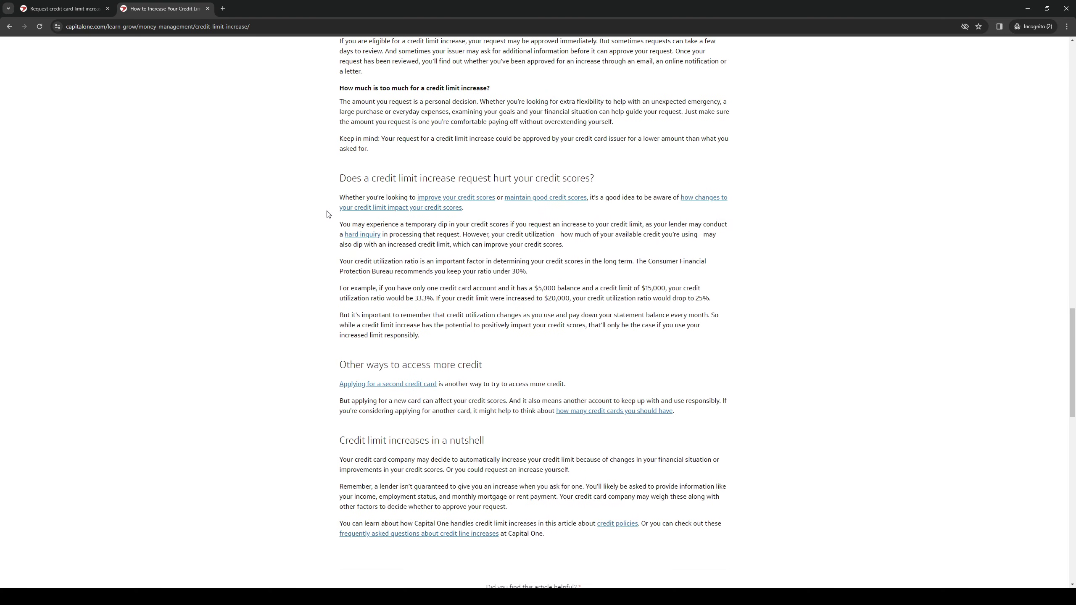
pyautogui.scroll(2, 294, 221)
pyautogui.scroll(1, 294, 222)
pyautogui.scroll(2, 277, 223)
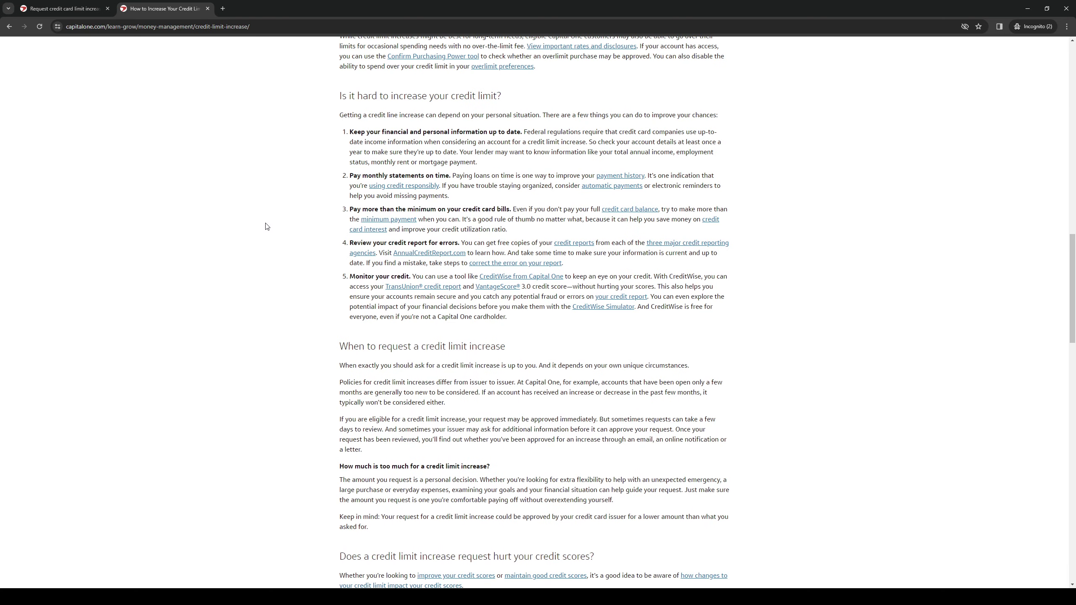